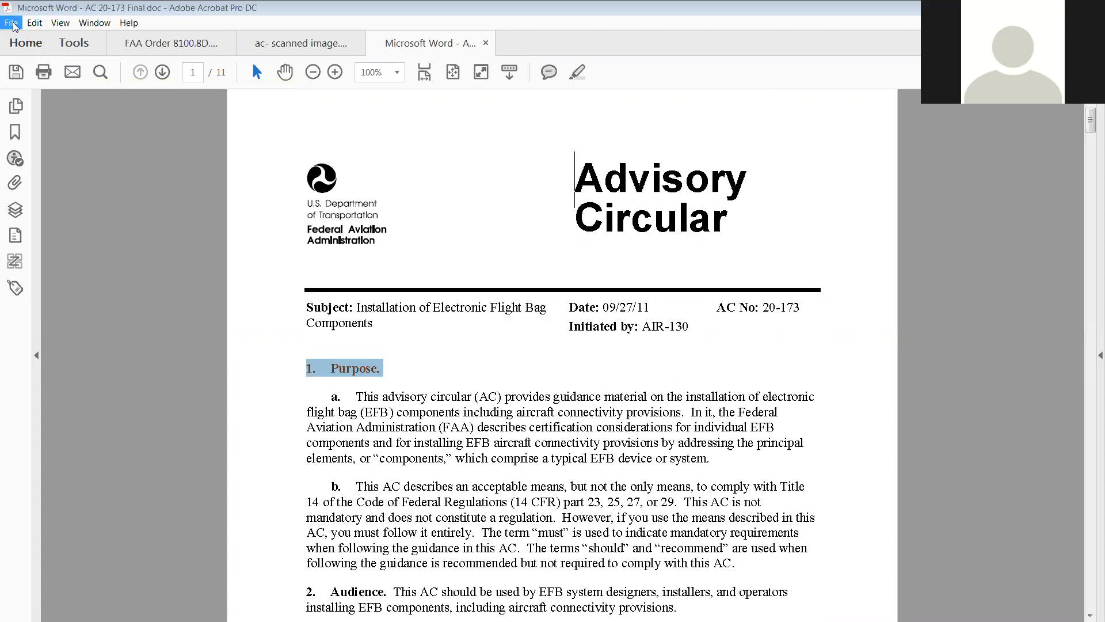
- Open Document Properties from the File menu and move the dialog aside
left_click(12, 24)
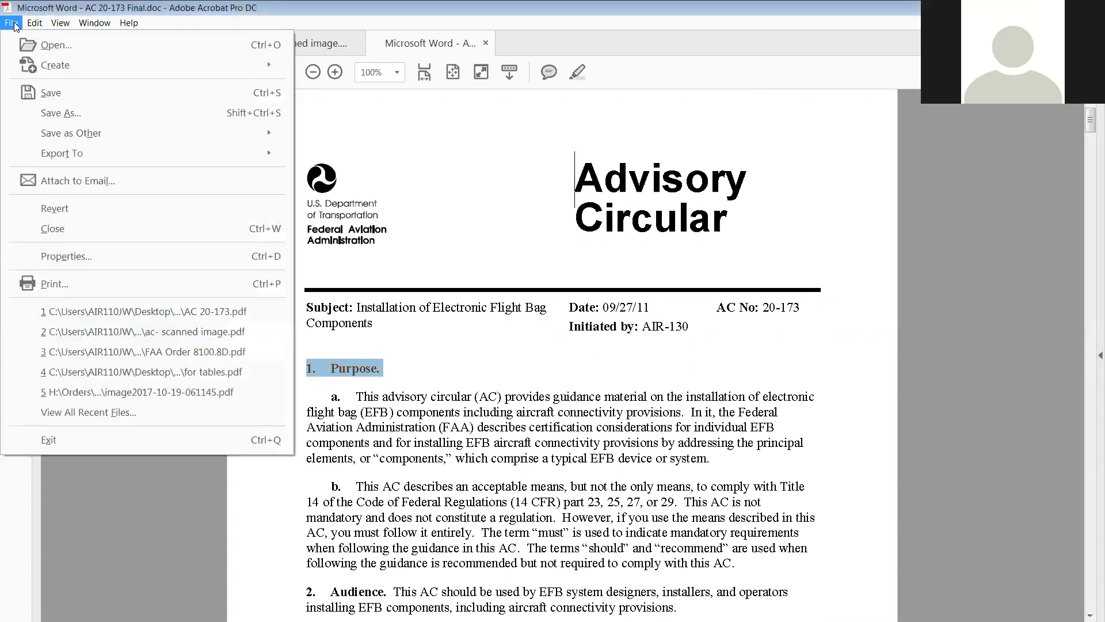
left_click(71, 251)
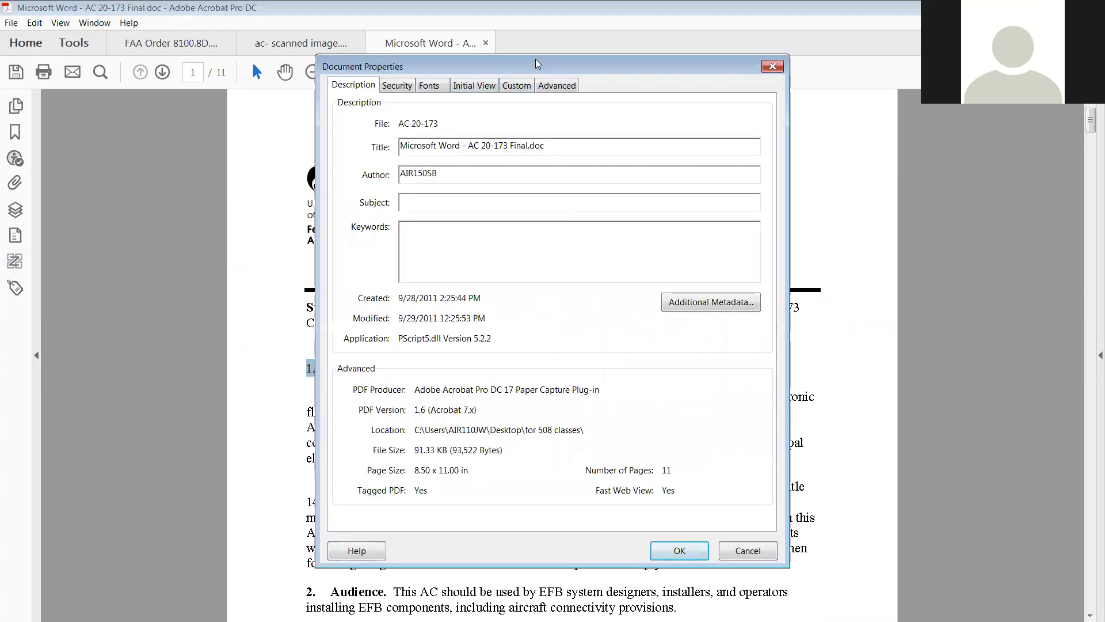
left_click_drag(536, 60, 658, 110)
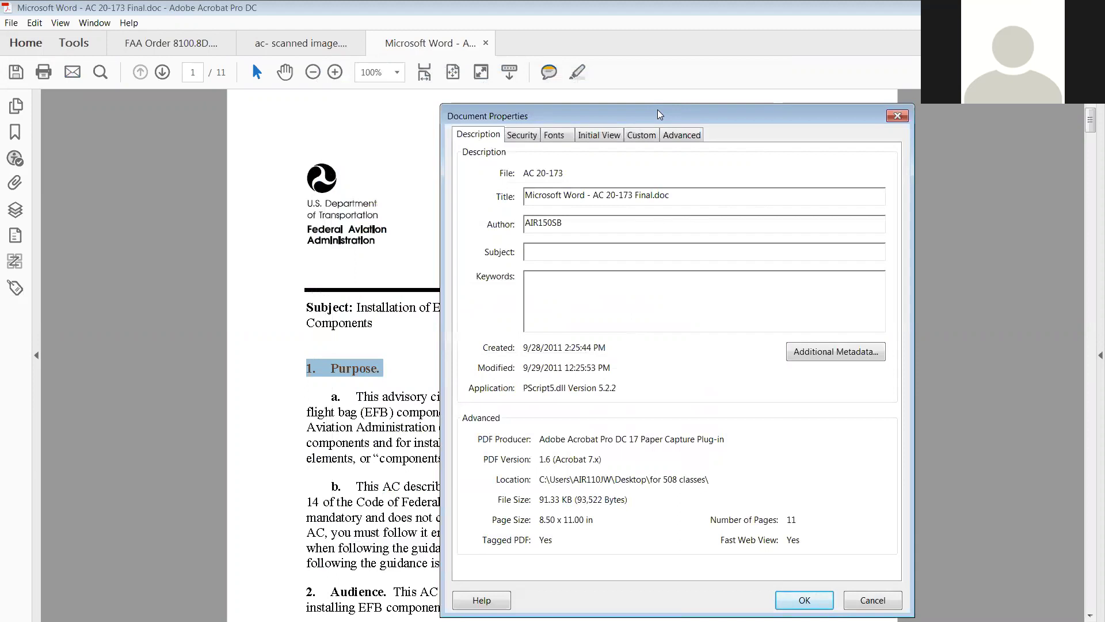
- Select the old Word file name in the Title field and begin typing AC 20-173
left_click(674, 194)
left_click_drag(675, 194, 481, 202)
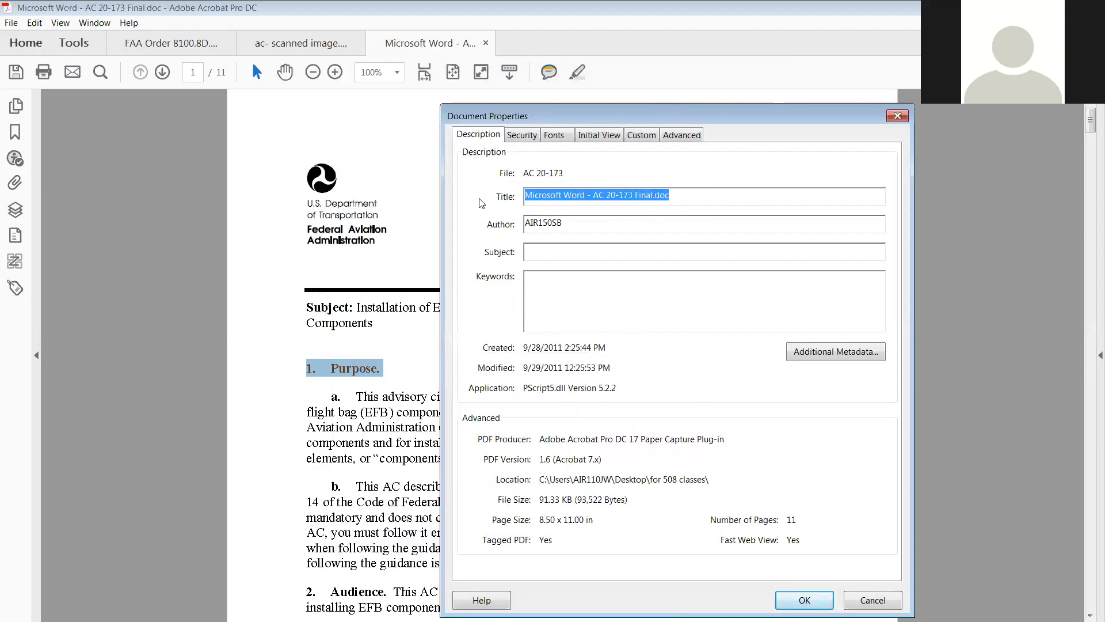
type("A")
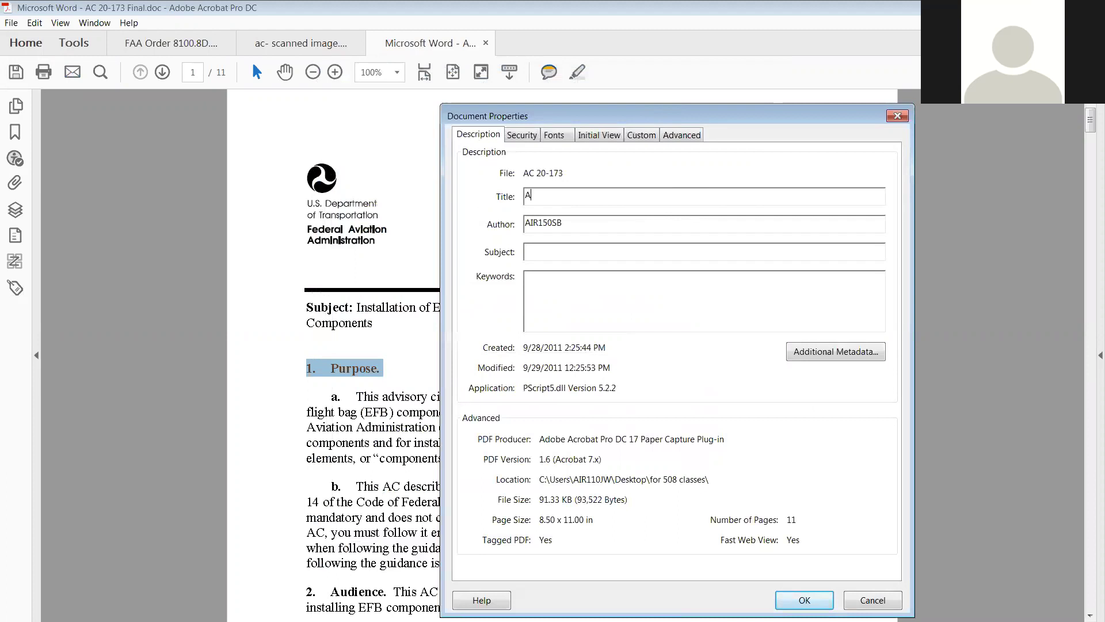
type("C")
left_click_drag(663, 115, 443, 130)
type("20-1")
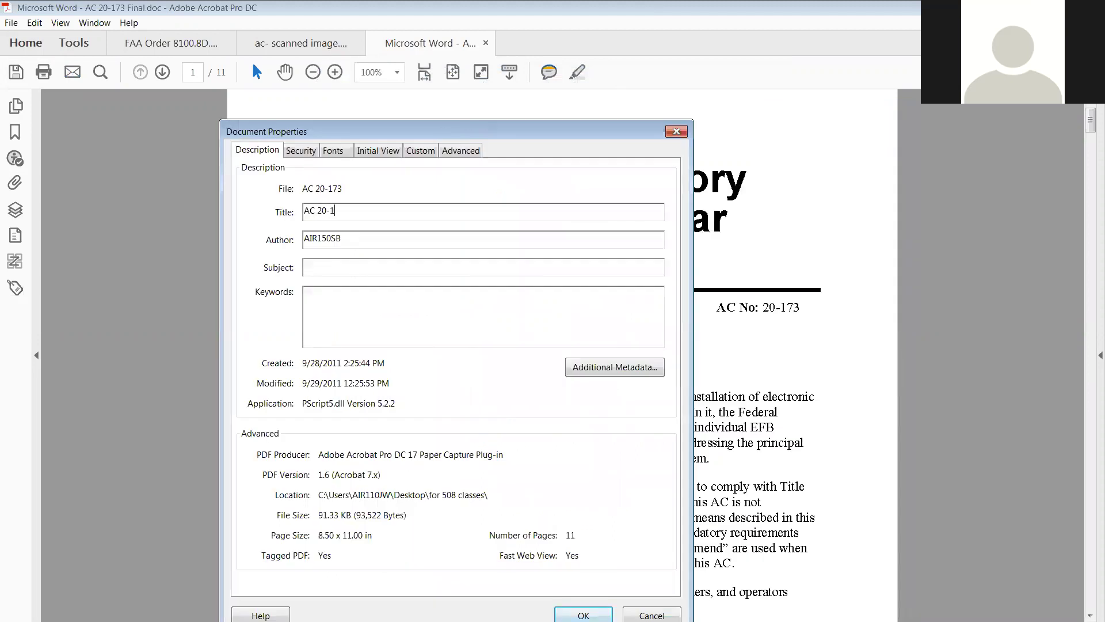
type("73")
- Replace author AIR150SB with air-150, then recapitalise 'air' to AIR
left_click_drag(366, 241, 258, 234)
type("a")
type("ir-1")
type("50")
double_click(312, 239)
type("AIR")
- Backspace the miscapitalised Subject and retype 'Installation of Electronic Flight Bag Components'
mouse_move(400, 128)
left_mouse_down()
mouse_move(627, 320)
mouse_move(625, 339)
left_mouse_up()
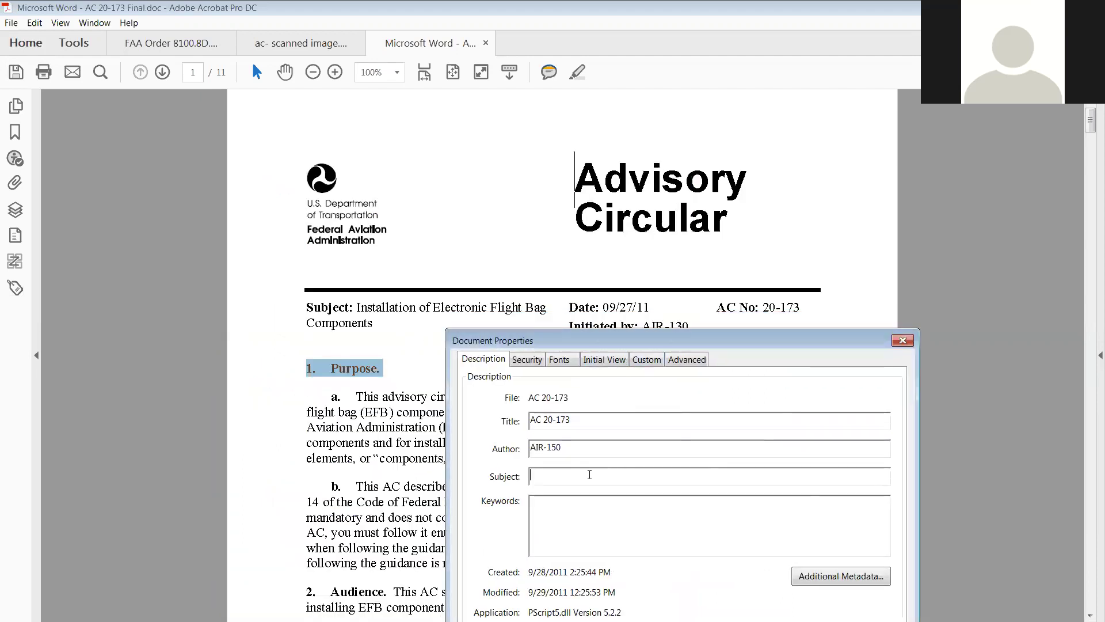
type("iN")
type("STALLATION")
type(" OF eLECT")
type("RONIC fLIGH")
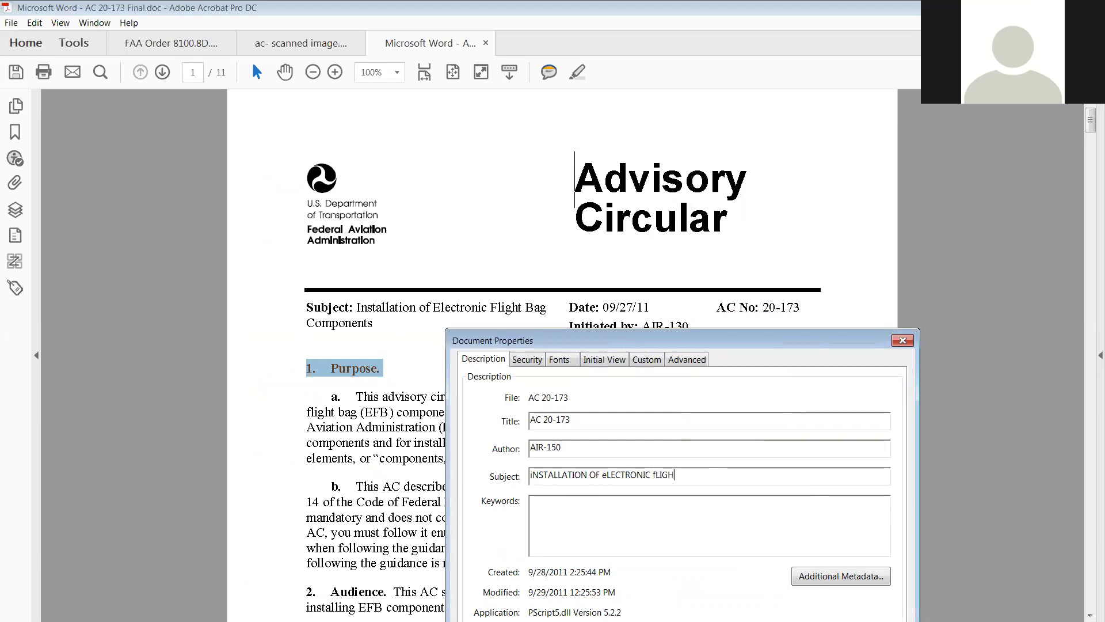
key("BackSpace")
key("BackSpace")
key("BackSpace")
key("BackSpace")
key("BackSpace")
key("BackSpace")
key("BackSpace")
type("iNS")
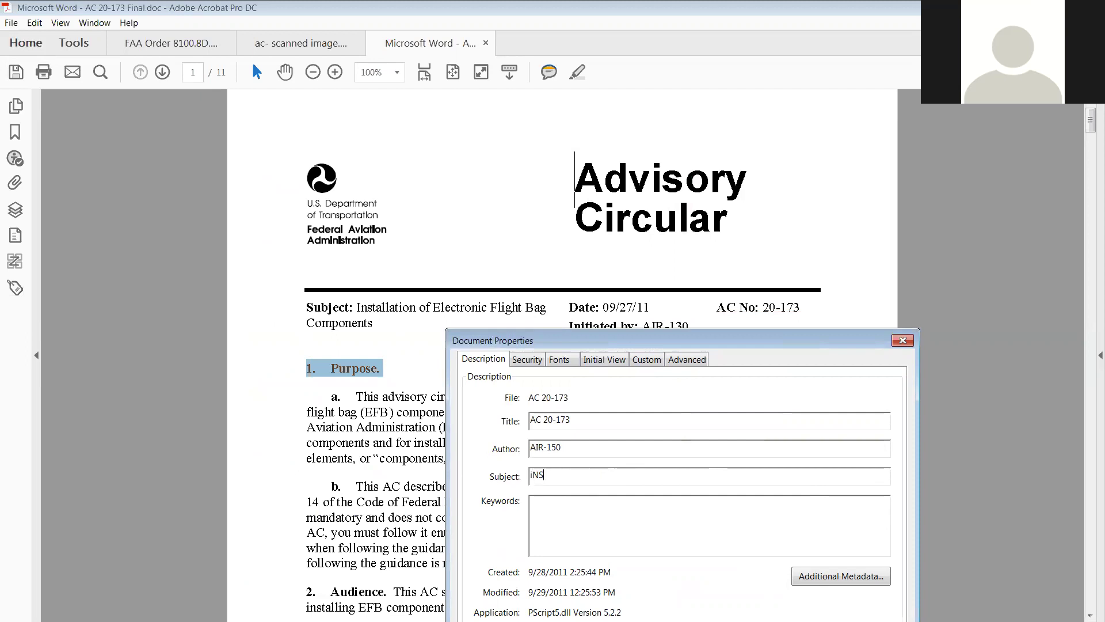
type("TA")
key("BackSpace")
key("BackSpace")
key("BackSpace")
key("BackSpace")
key("BackSpace")
type("Install")
type("ation of Ele")
type("ctronic Fl")
type("ight Ba")
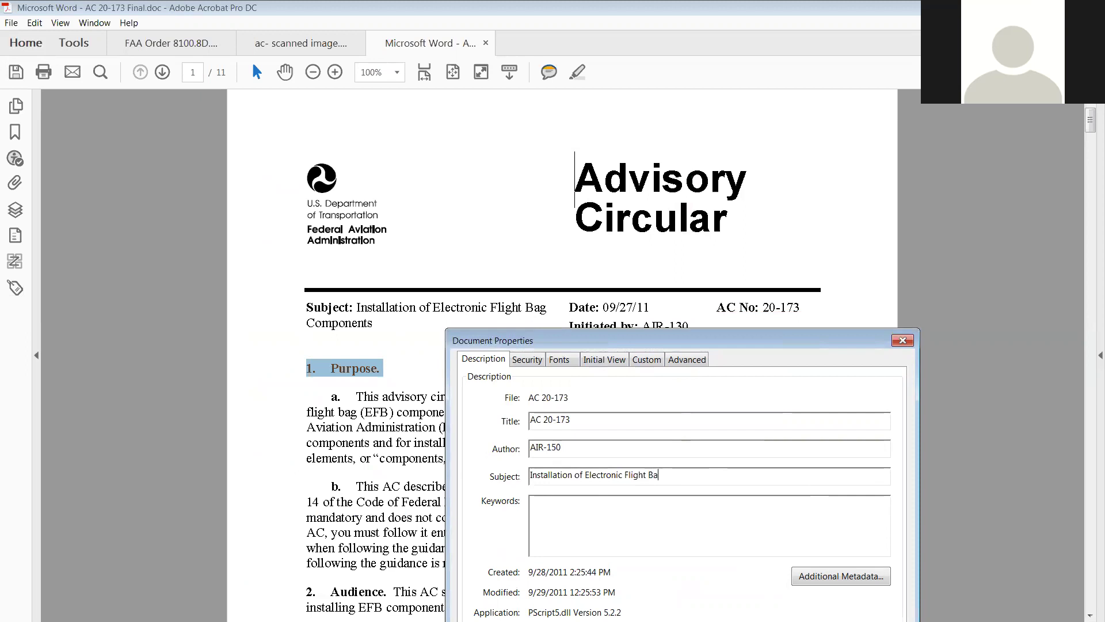
type("g Compo")
type("nents")
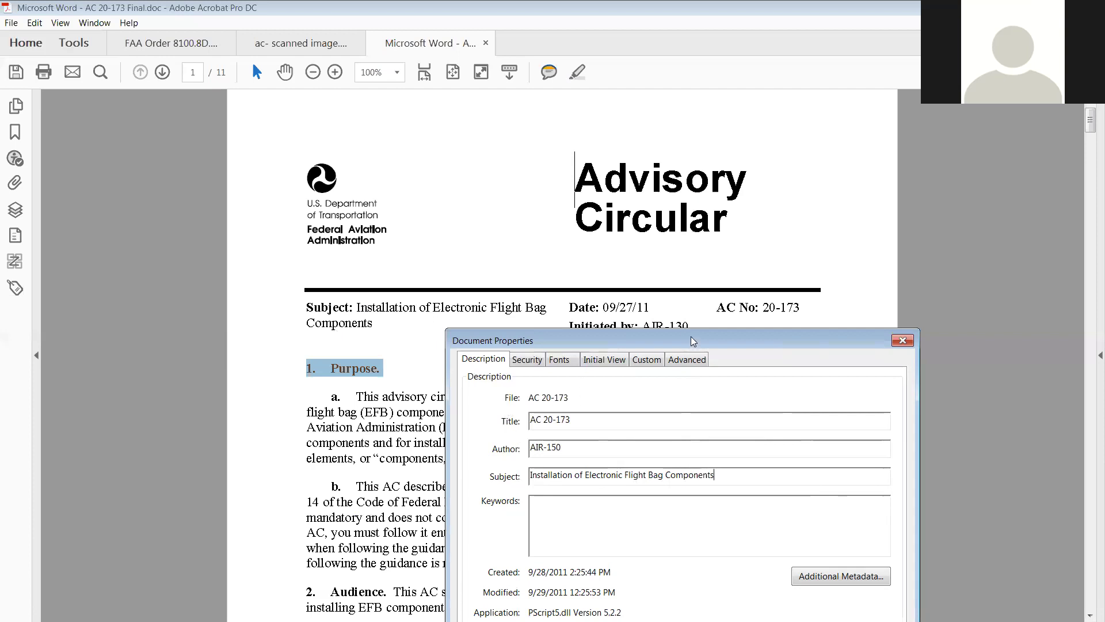
left_click_drag(691, 340, 590, 110)
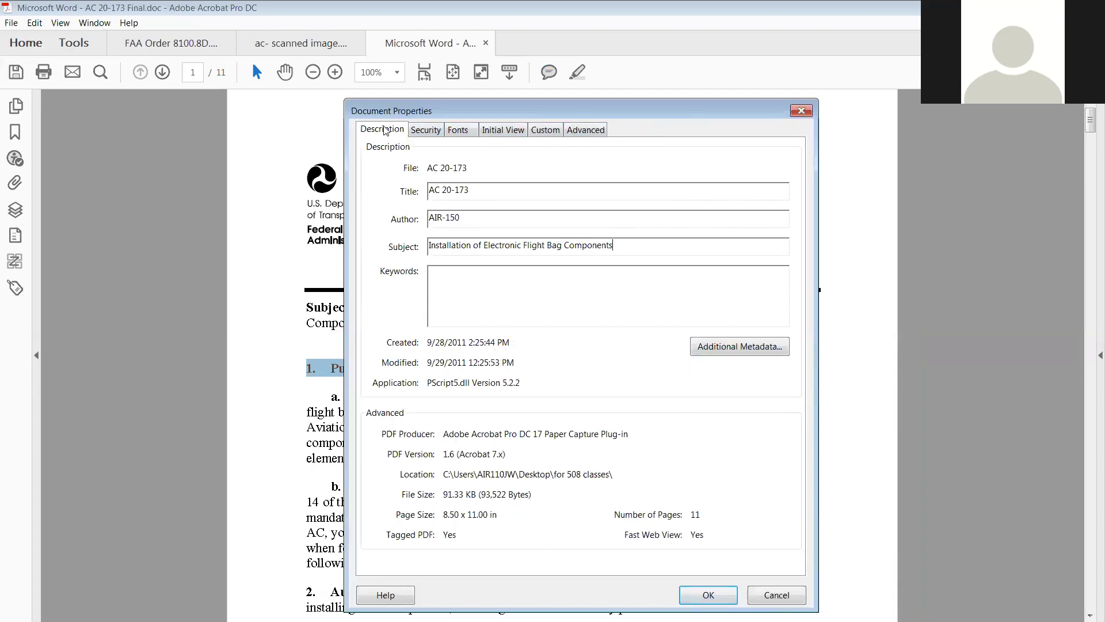
- Browse the Security, Fonts, Initial View, Custom and Advanced tabs, confirming English reading language
left_click(429, 129)
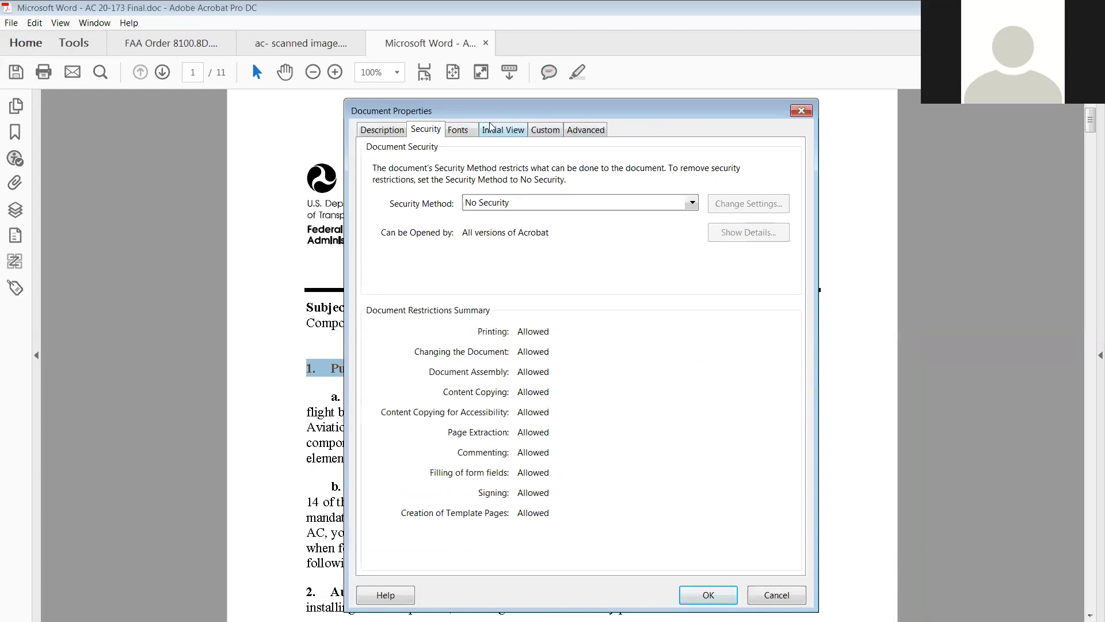
left_click(463, 131)
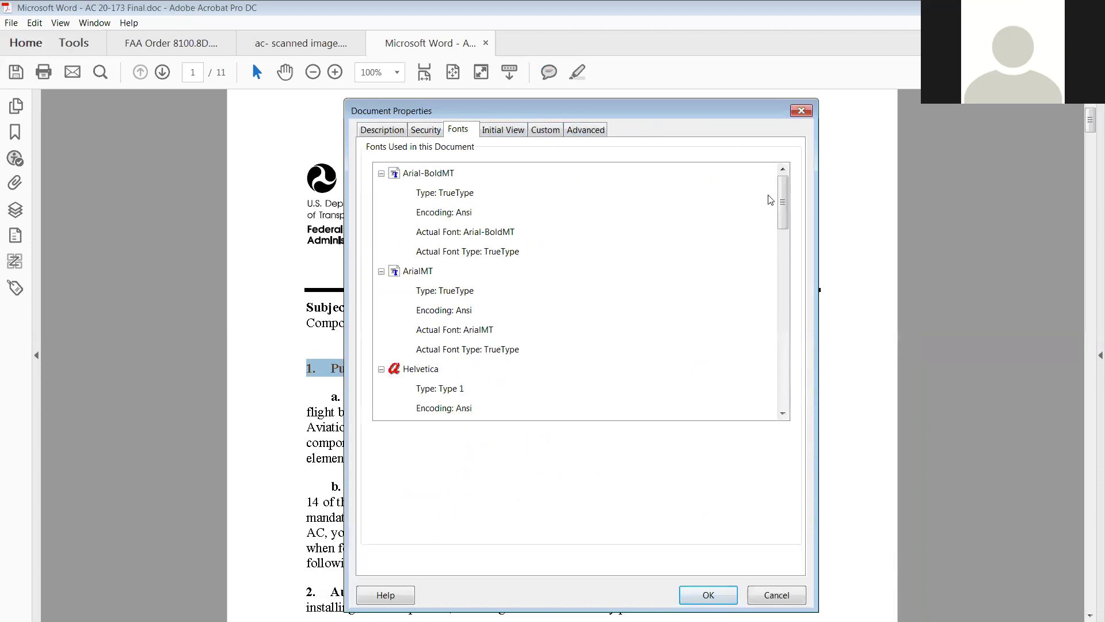
left_click_drag(782, 198, 754, 146)
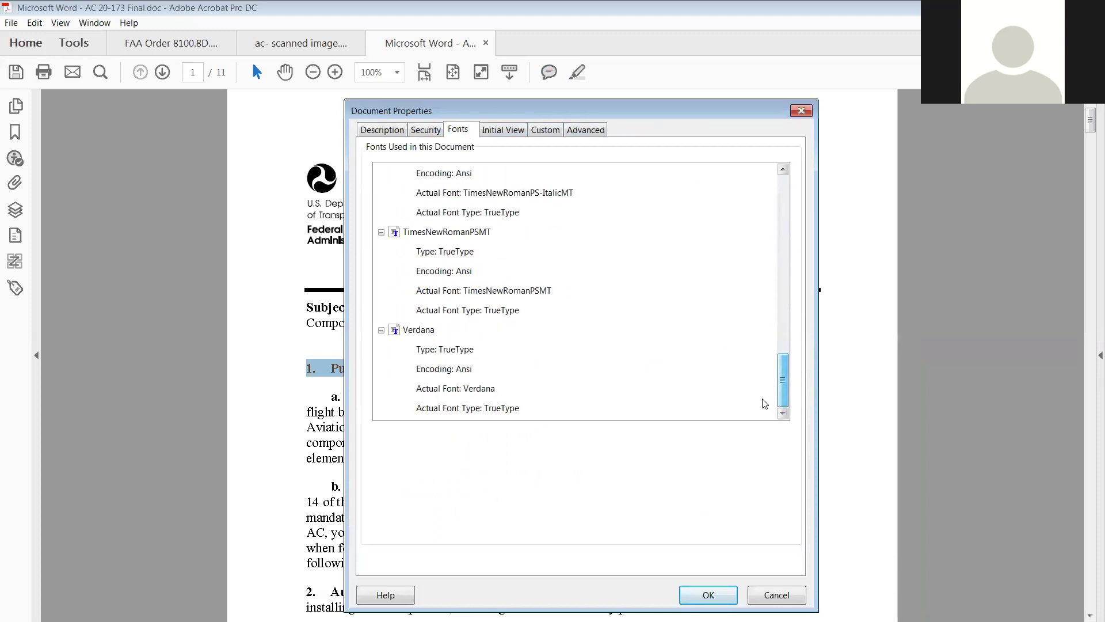
left_click(503, 130)
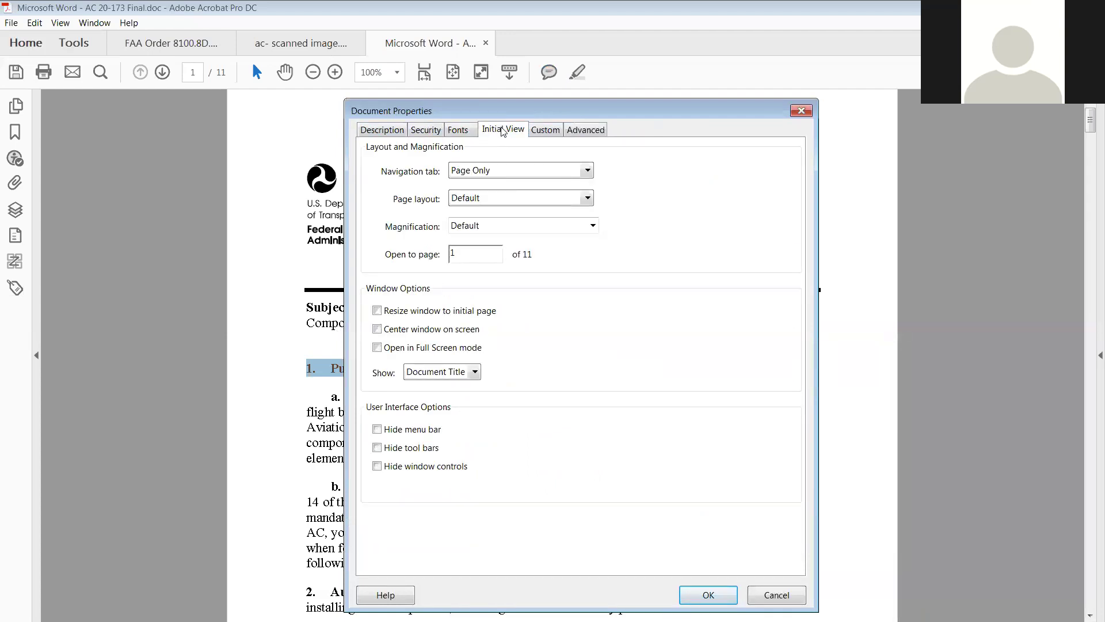
left_click(542, 129)
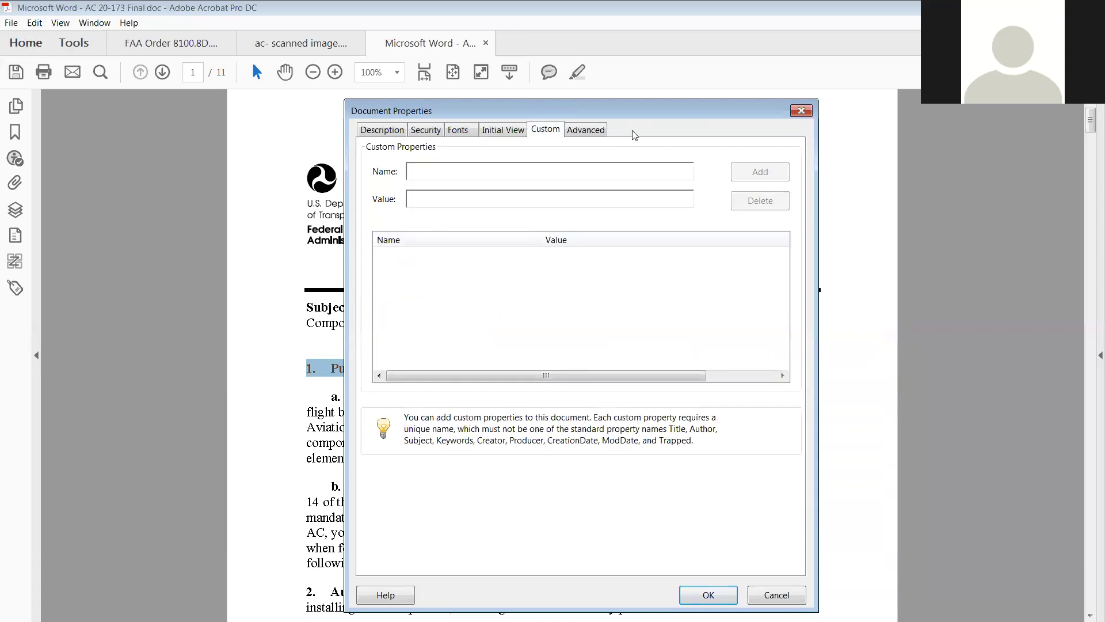
left_click(601, 136)
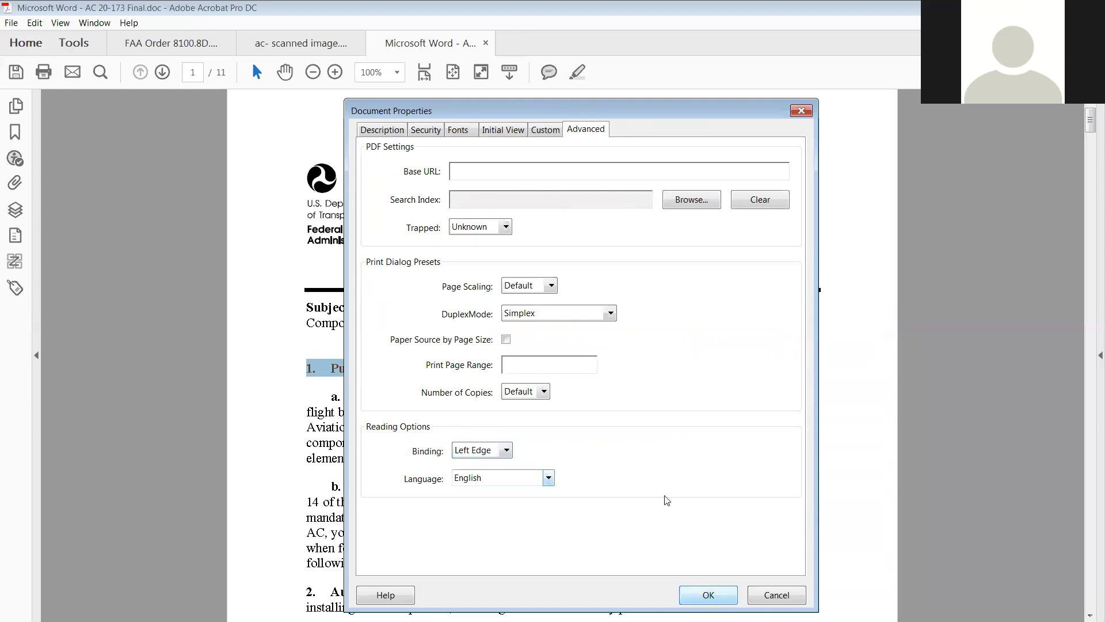
- Review title AC 20-173, author AIR-150 and the subject, then accept with OK
left_click(384, 130)
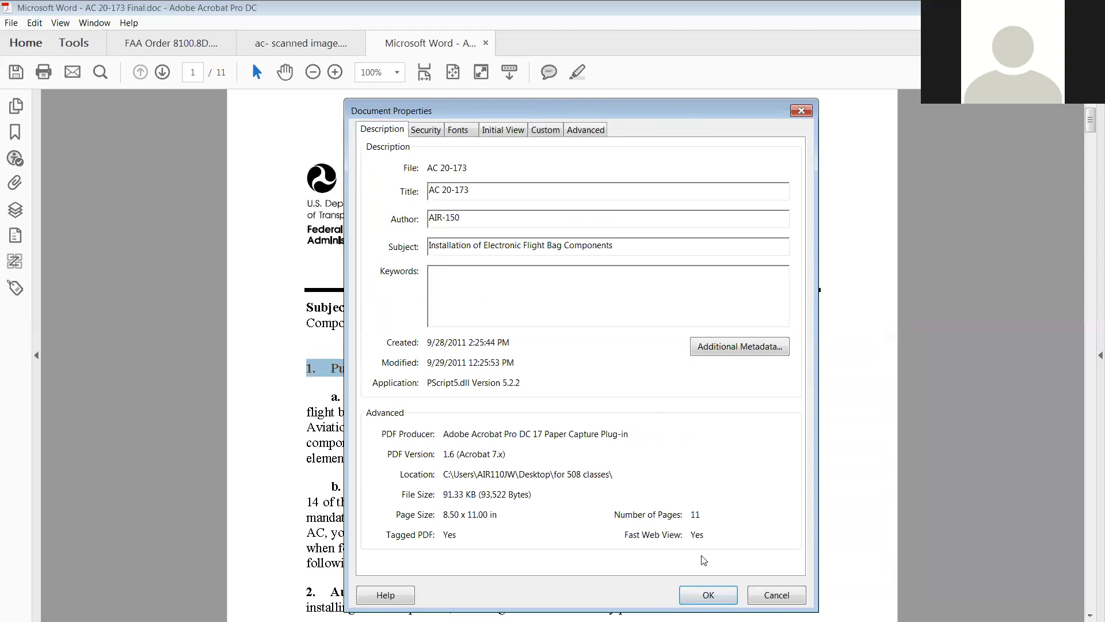
left_click(709, 597)
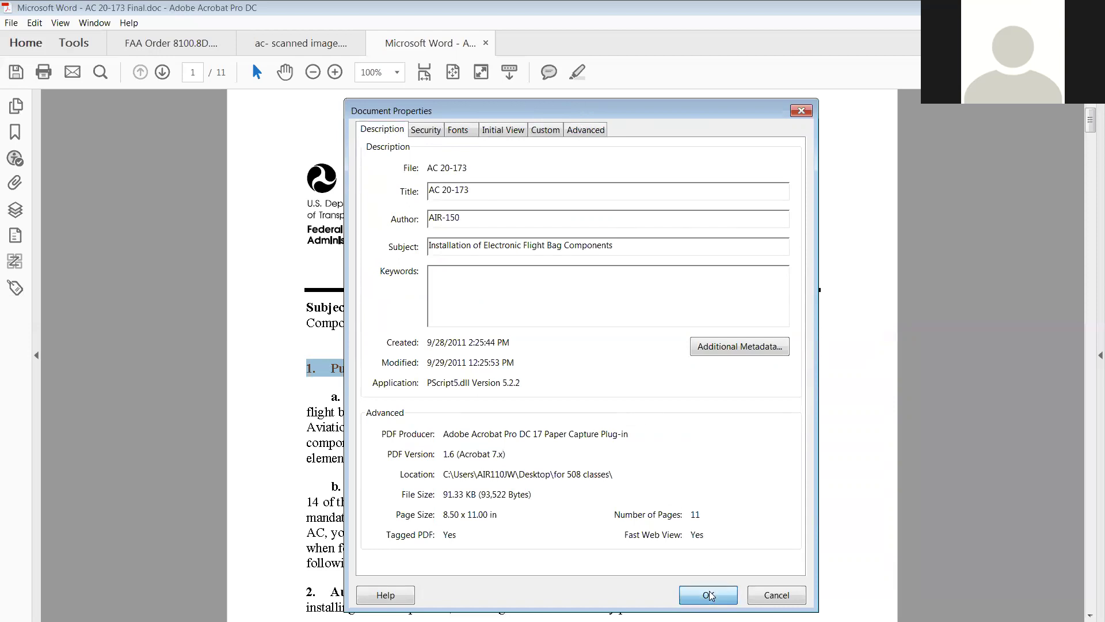